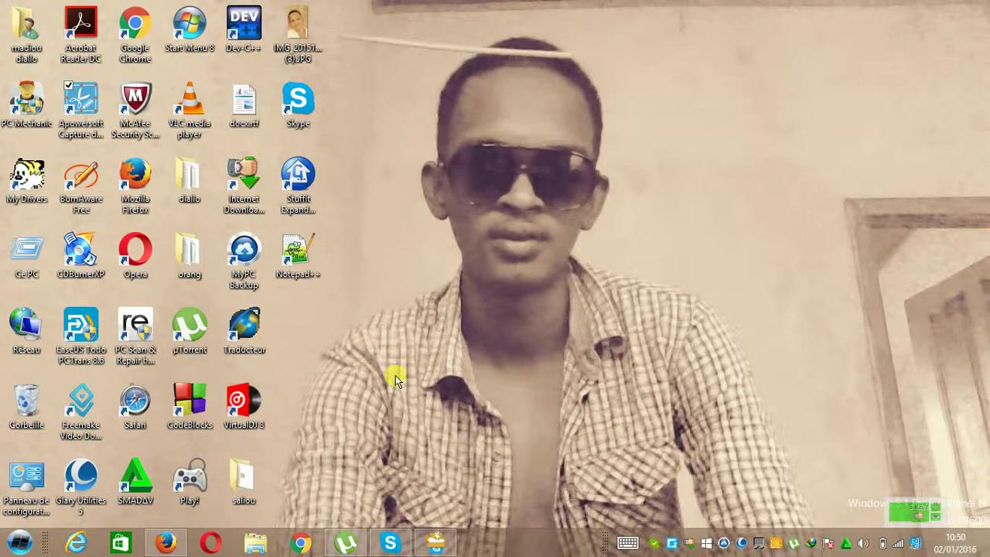
- Switch to Firefox and search Google for "telecharger google chrome"
left_click(167, 544)
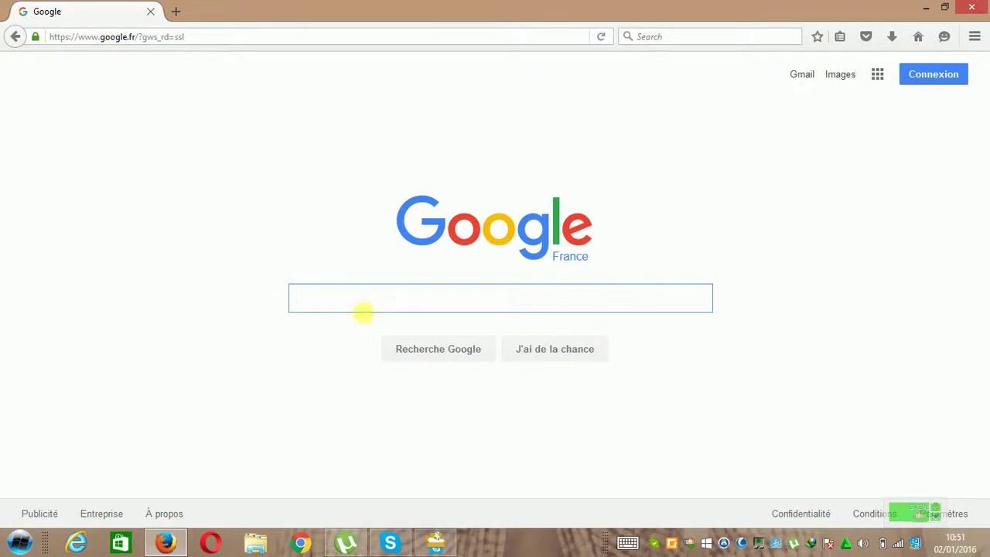
type("telechareger")
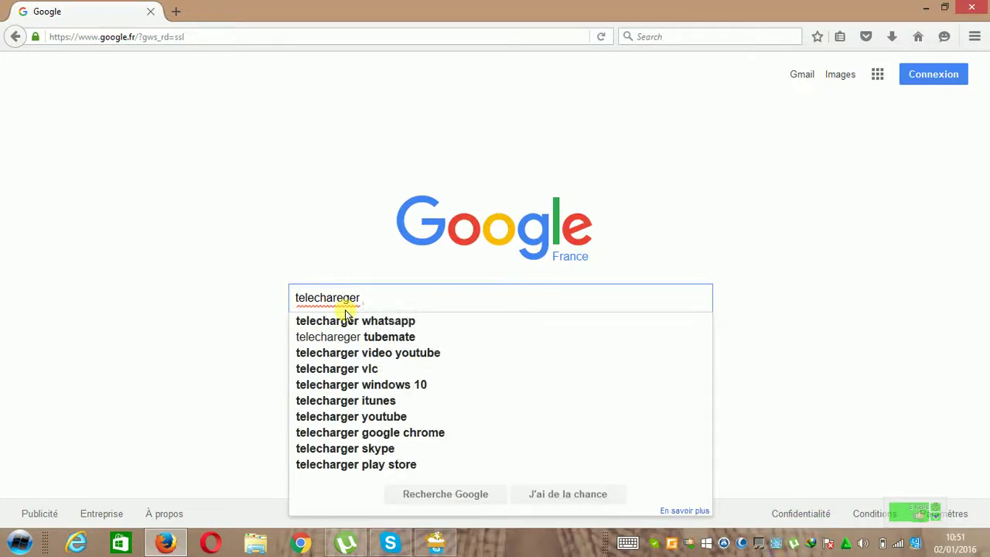
key("ctrl+a")
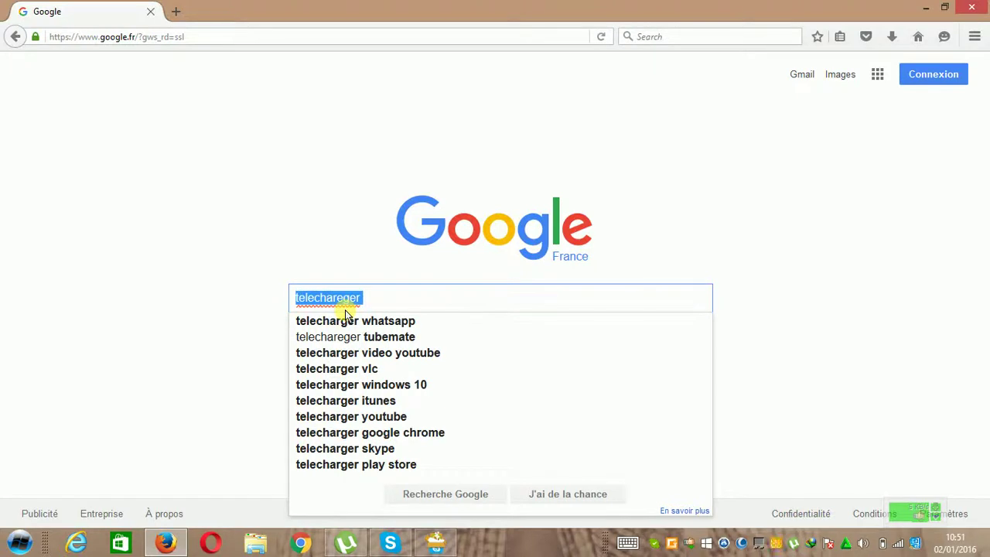
key("BackSpace")
type("te")
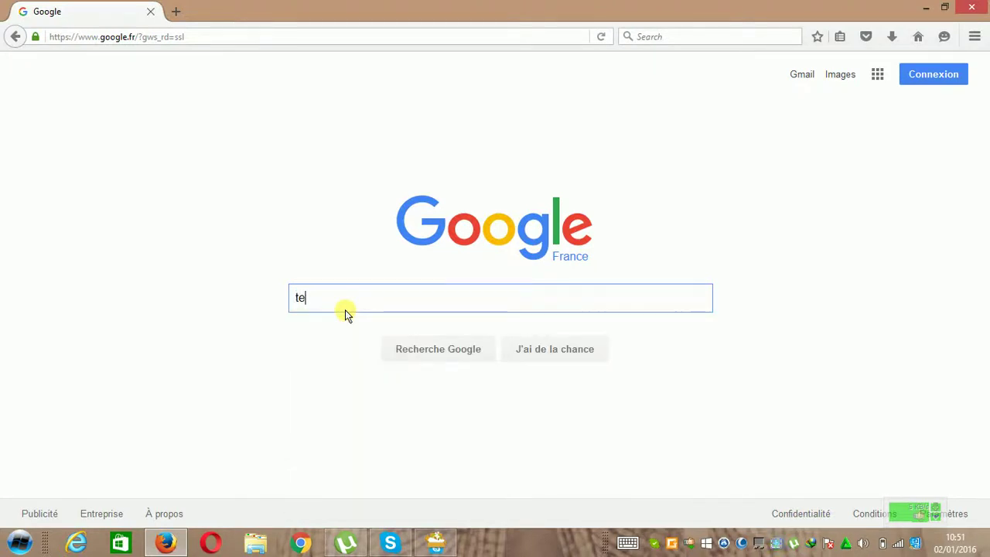
type("lecharger")
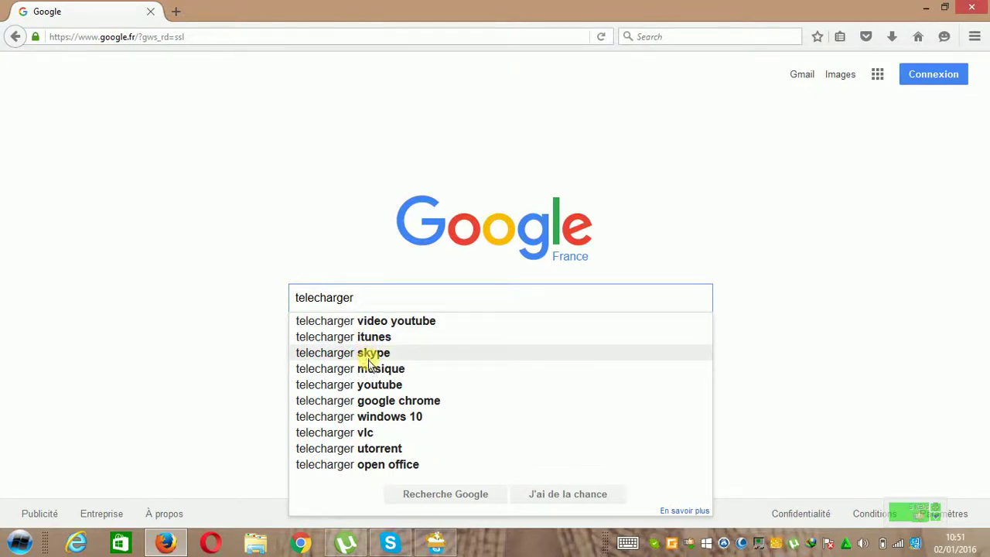
left_click(387, 403)
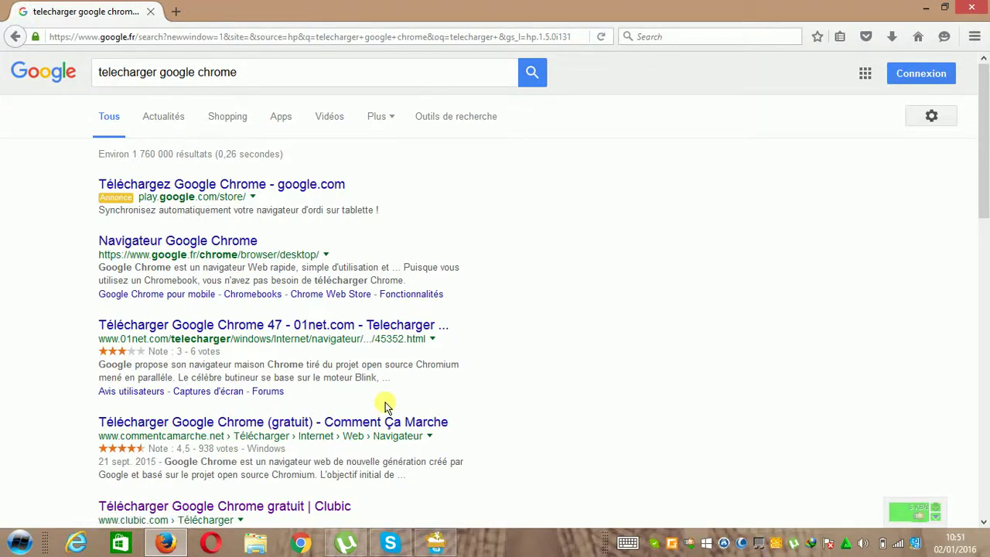
- Open the 01net.com result for downloading Google Chrome 47 from the search results
scroll(385, 406, "down", 1)
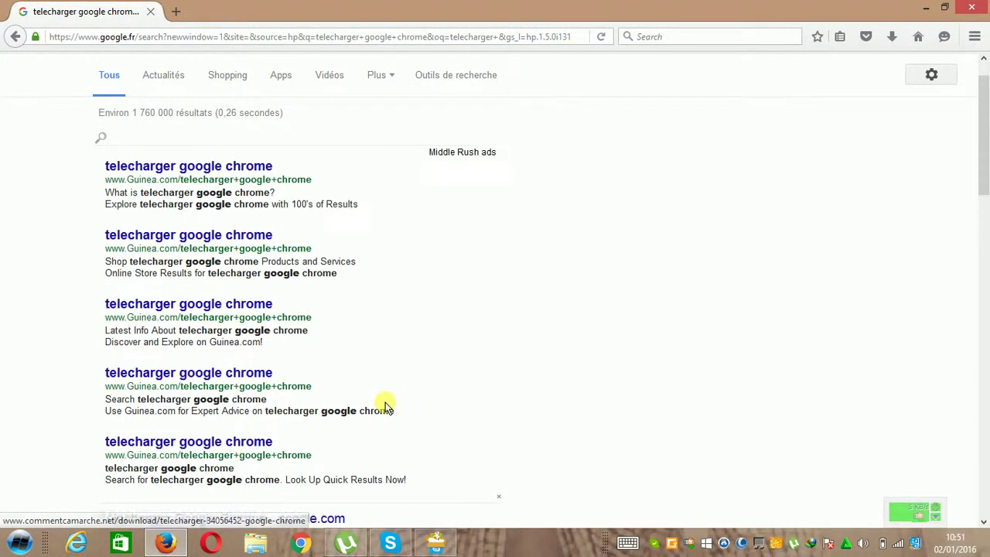
scroll(385, 406, "up", 1)
scroll(384, 406, "down", 5)
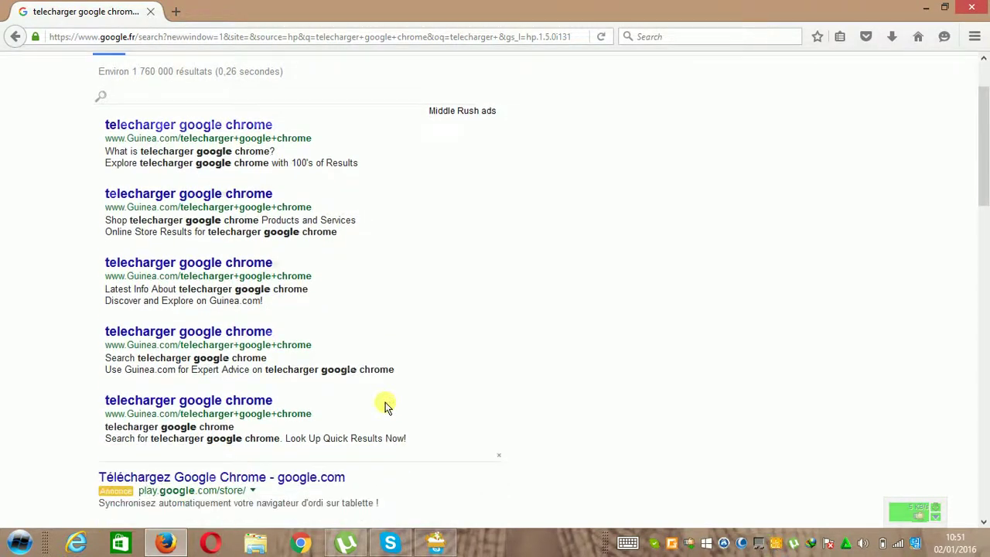
scroll(385, 406, "down", 5)
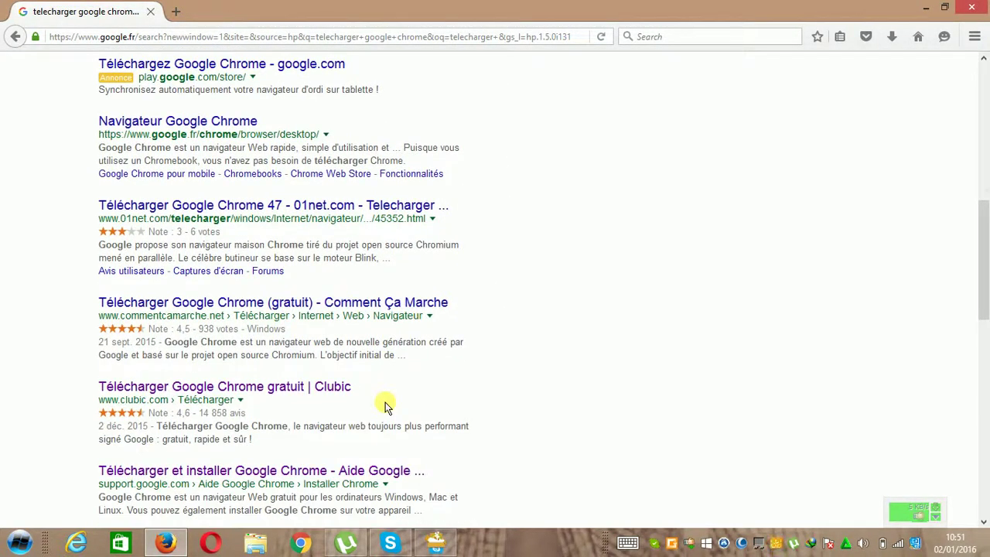
scroll(387, 406, "up", 3)
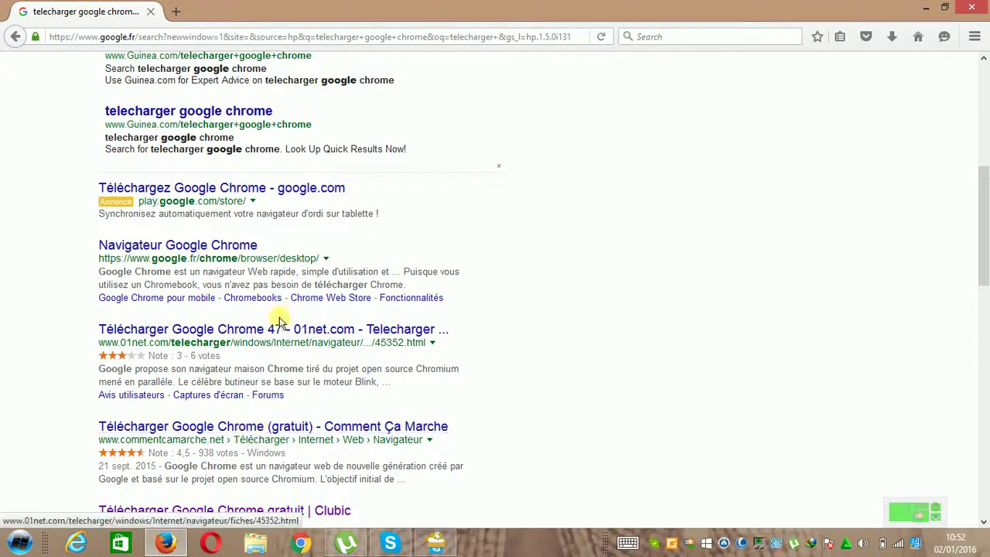
left_click(258, 331)
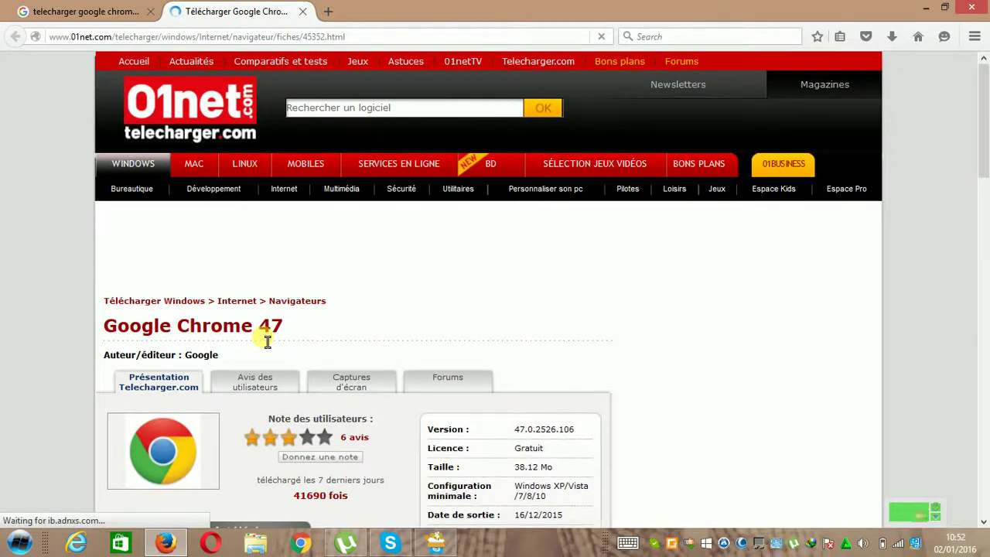
- Start the free Google Chrome 47 download on the 01net page and dismiss the external-site redirect notice
scroll(263, 336, "down", 5)
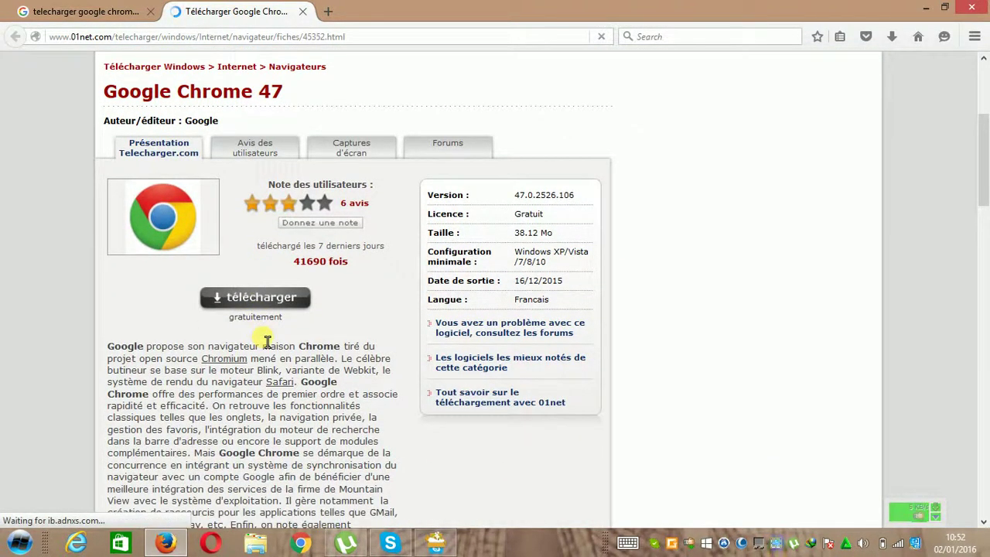
scroll(147, 232, "down", 2)
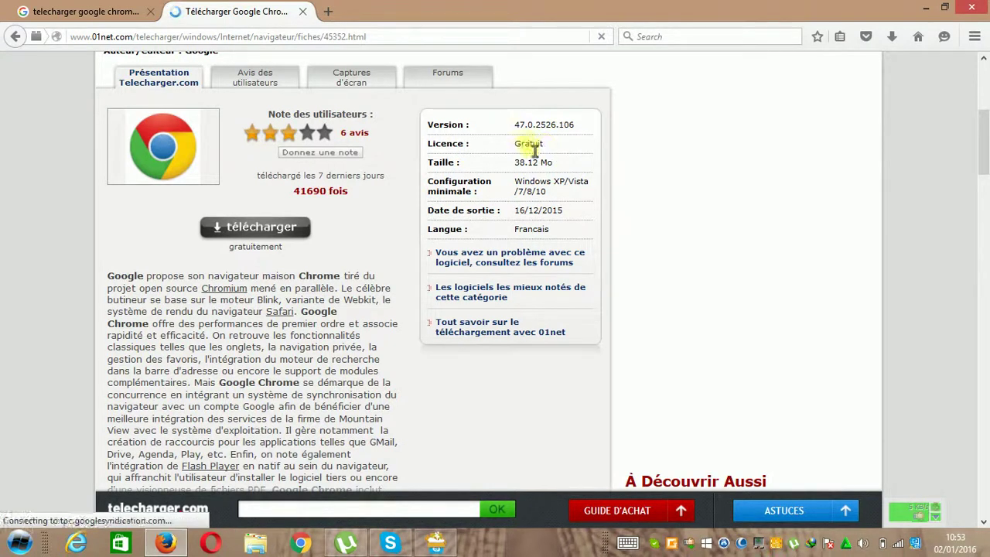
scroll(547, 148, "up", 1)
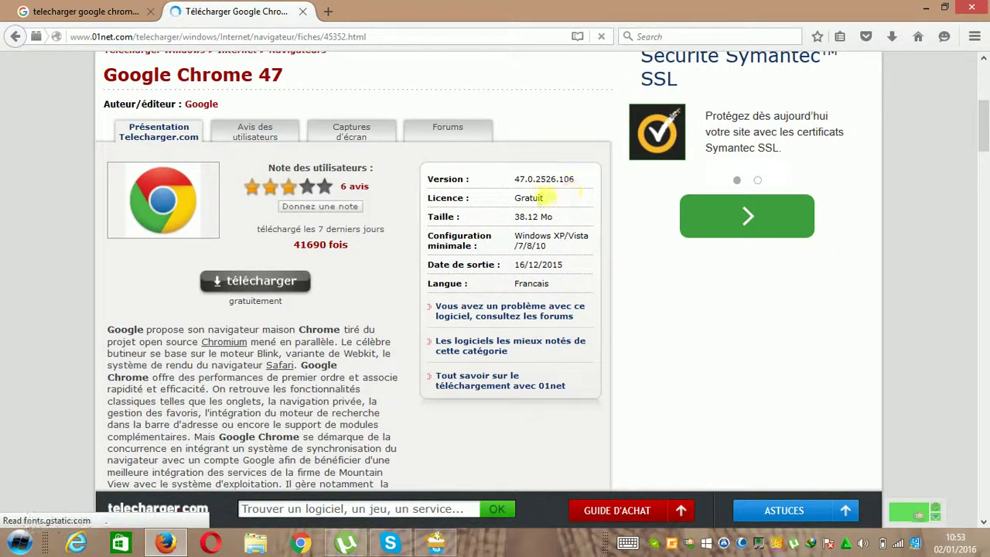
left_click_drag(177, 342, 254, 331)
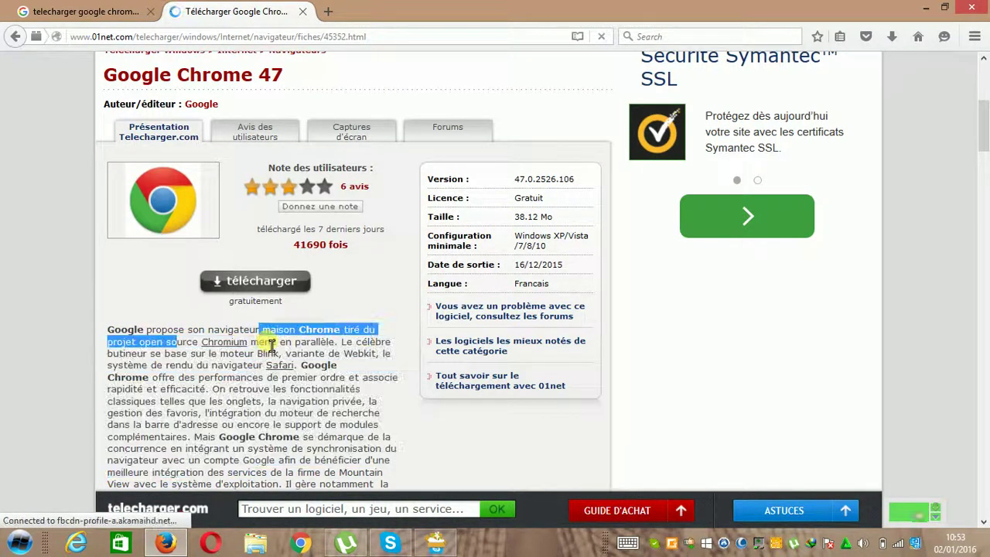
left_click_drag(240, 429, 234, 437)
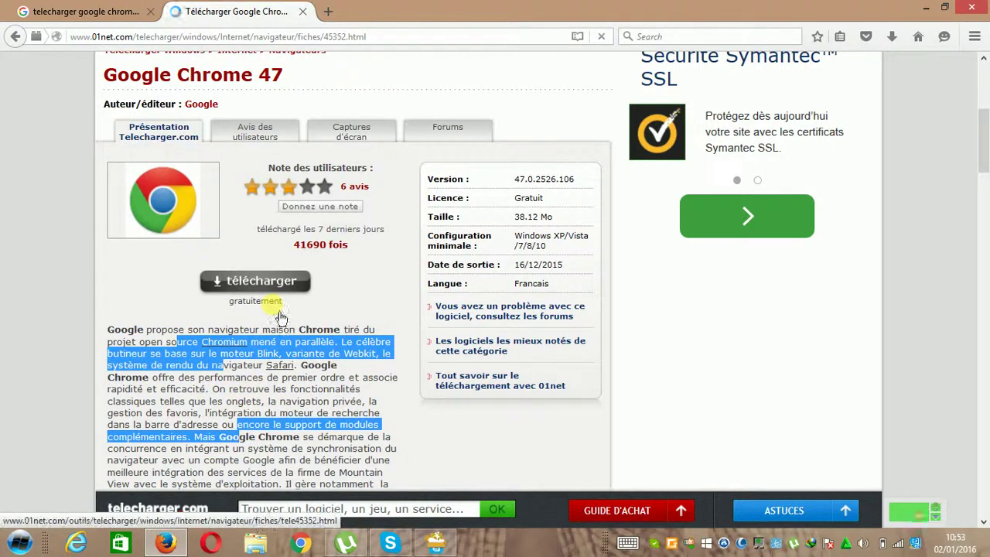
left_click(263, 289)
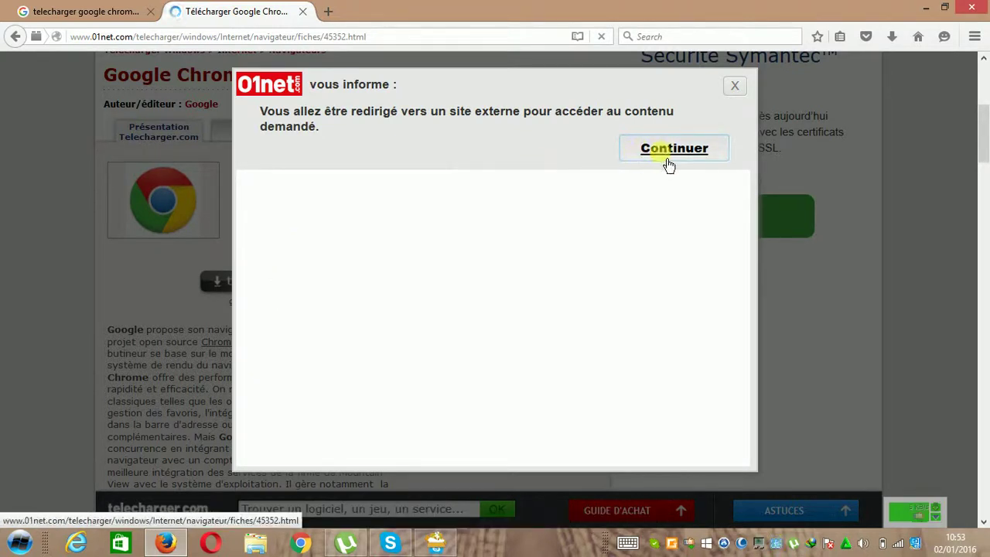
left_click(734, 89)
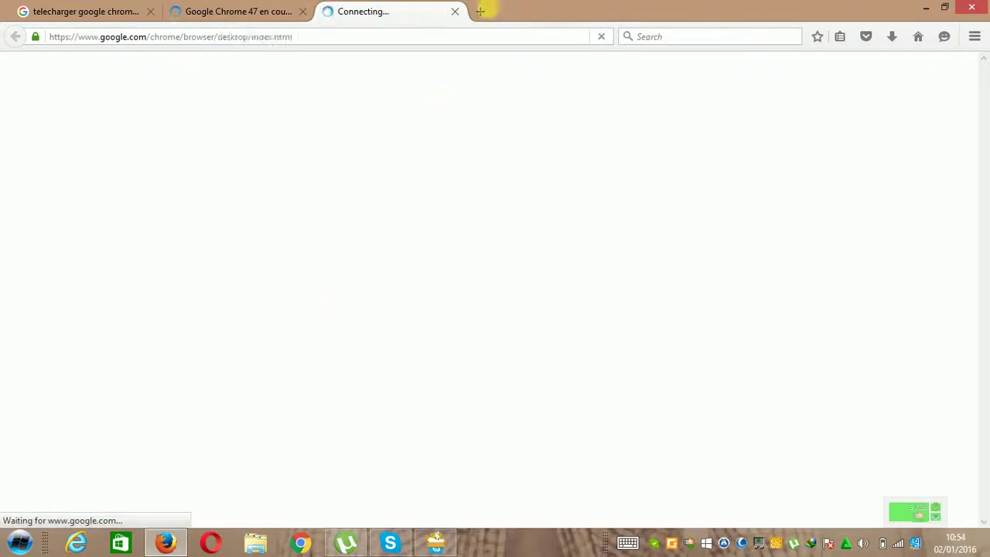
- Return to the 01net download page, follow its manual download link and close the extra Chrome Browser tab
left_click(262, 13)
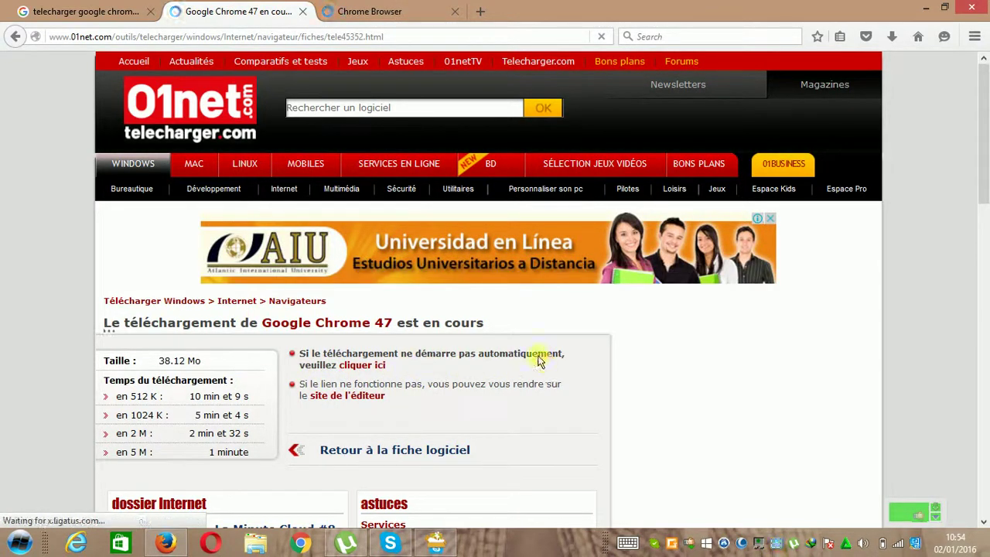
key("super")
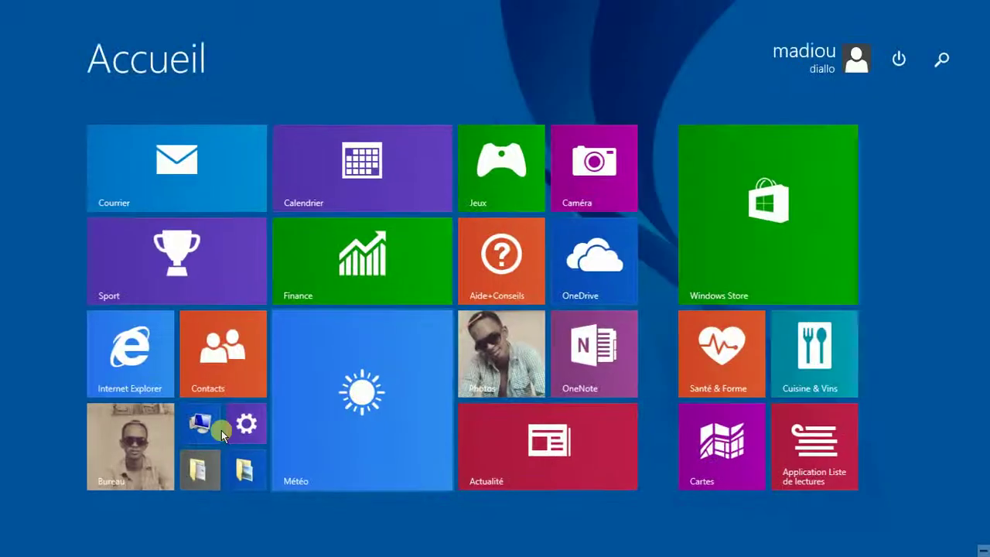
left_click(141, 439)
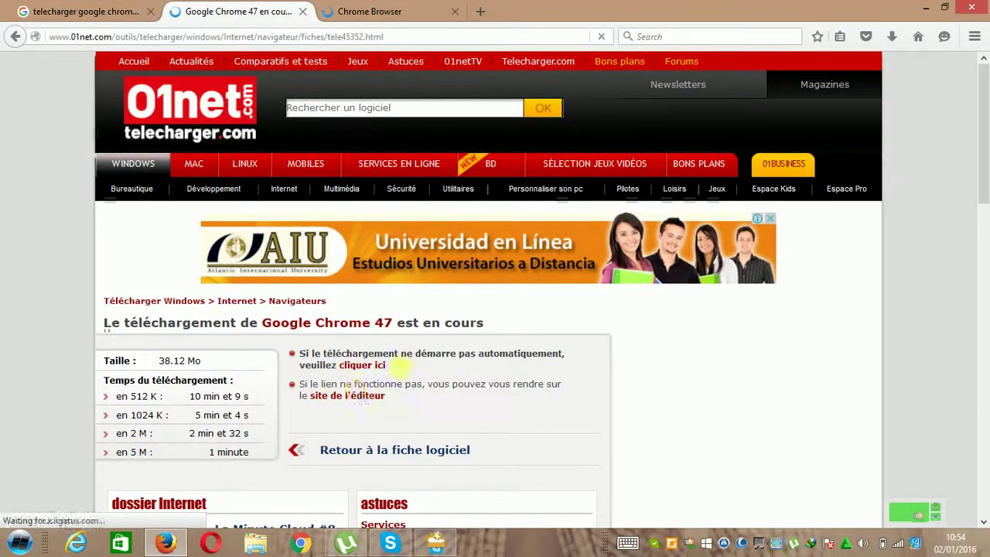
left_click(379, 376)
left_click(376, 373)
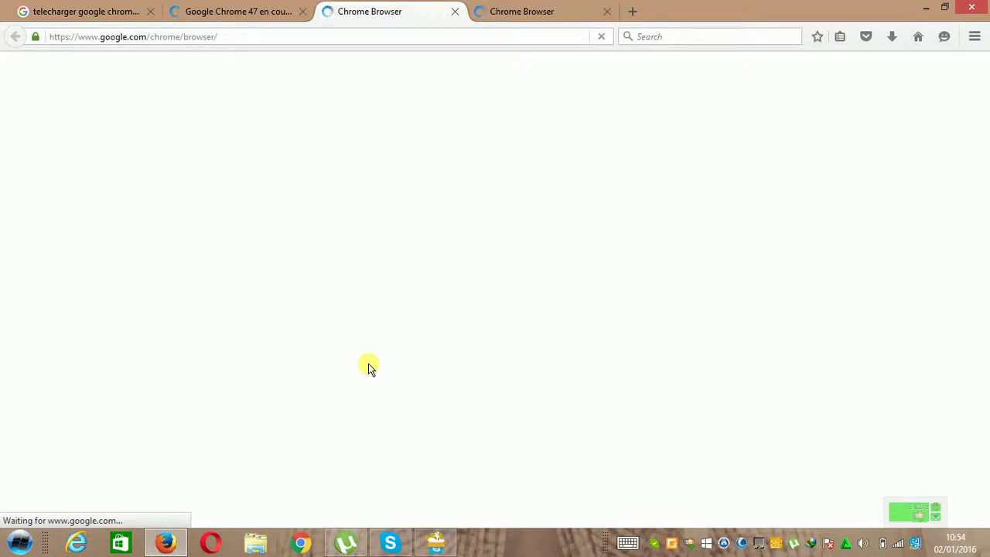
left_click(608, 12)
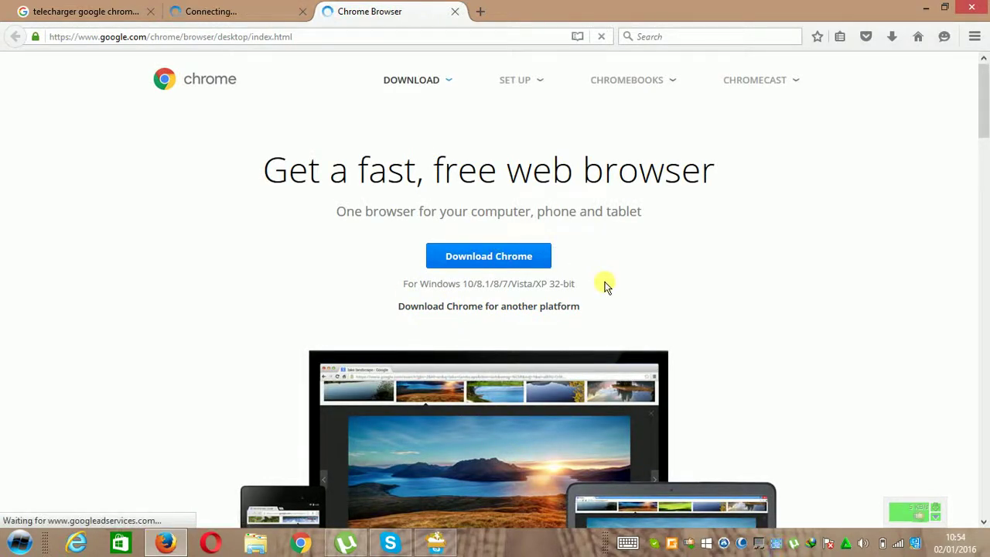
- Download Chrome for Windows from Google's page, accepting the terms of service and saving ChromeSetup.exe
scroll(606, 286, "down", 1)
scroll(606, 286, "down", 1)
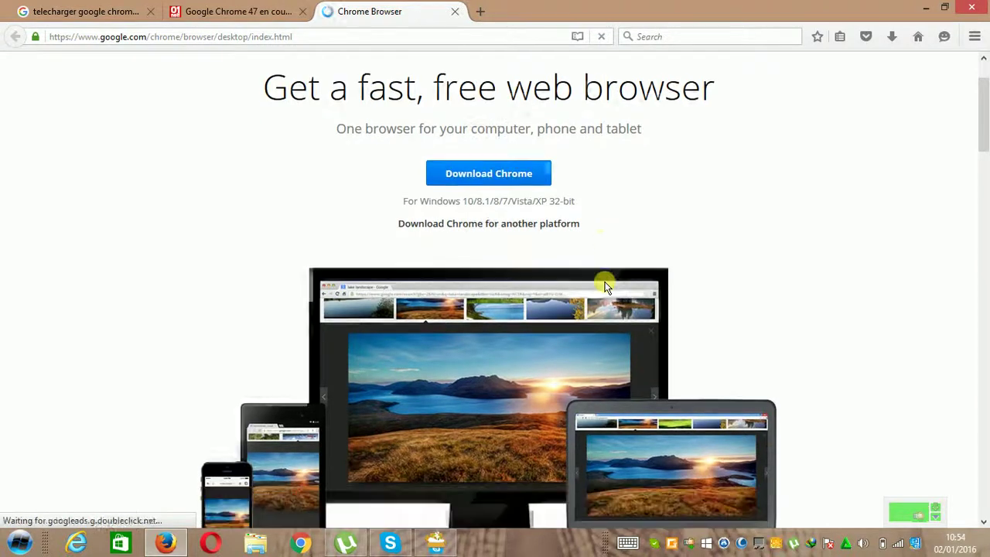
scroll(605, 287, "down", 2)
scroll(605, 286, "down", 4)
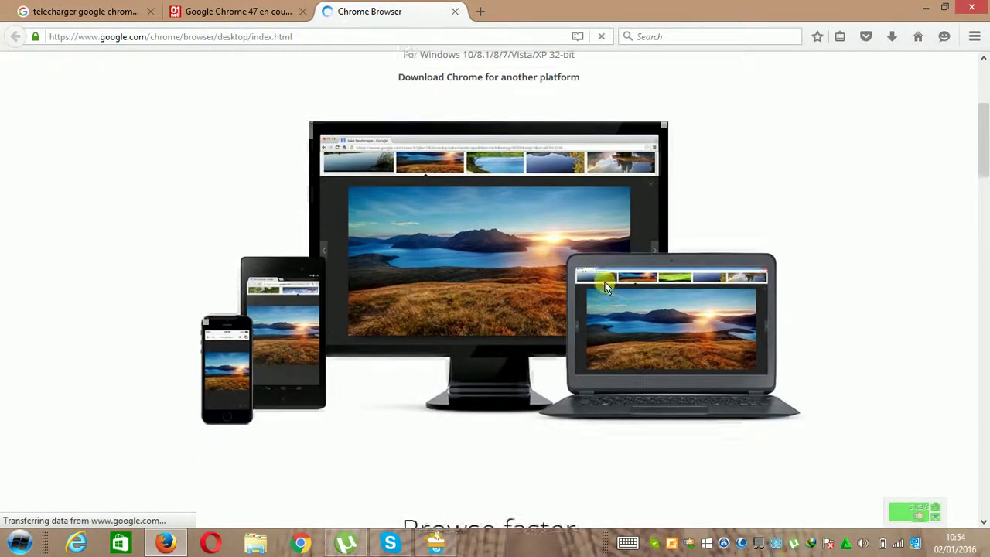
scroll(605, 287, "down", 6)
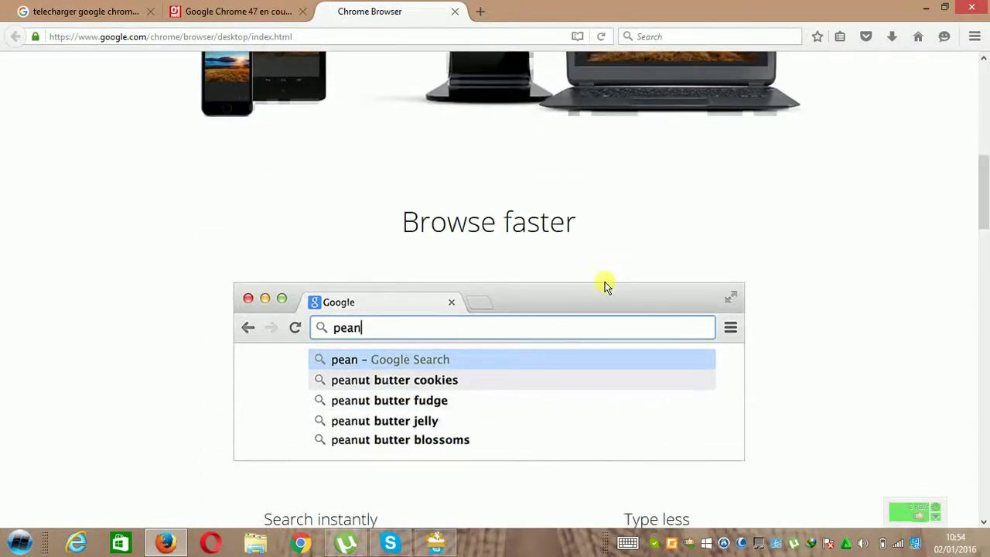
scroll(606, 286, "up", 12)
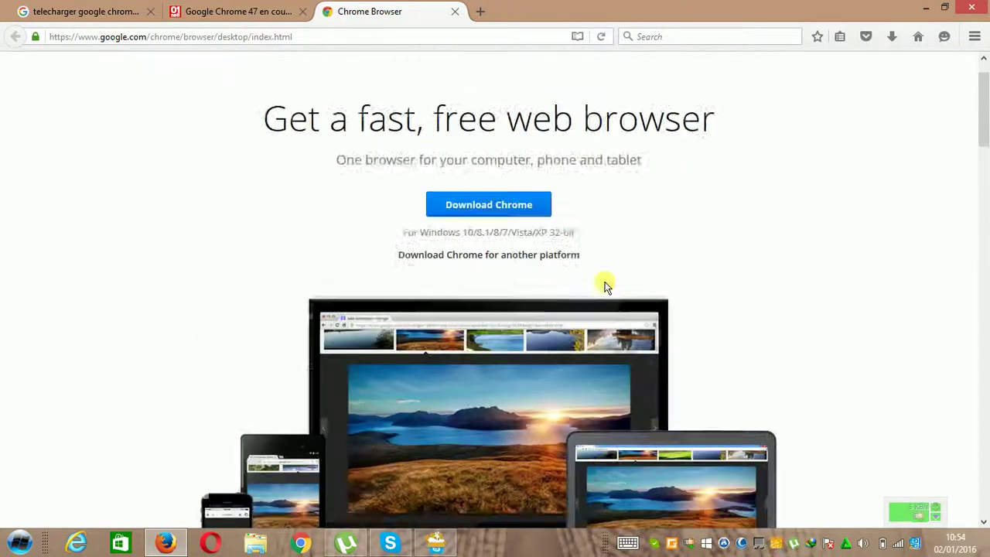
scroll(606, 286, "up", 1)
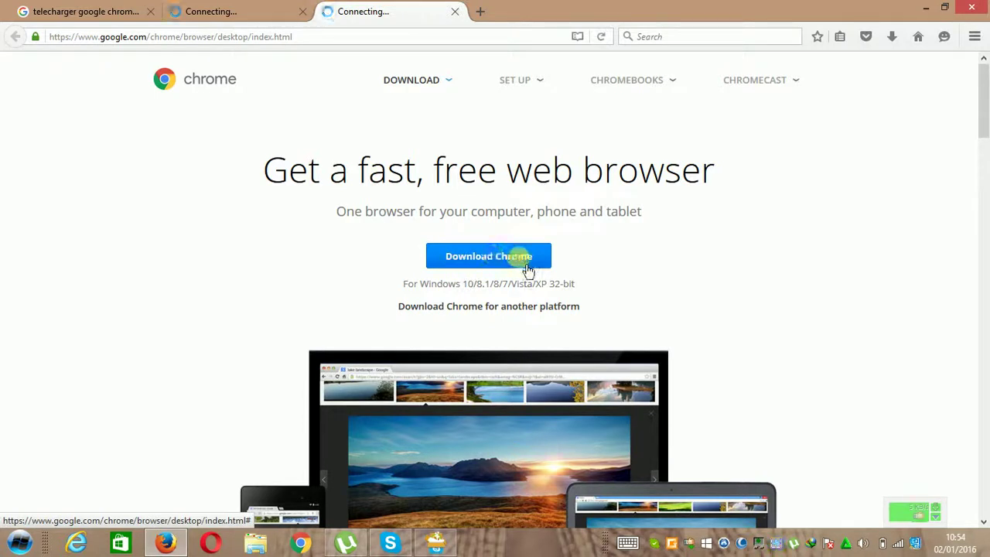
left_click(485, 260)
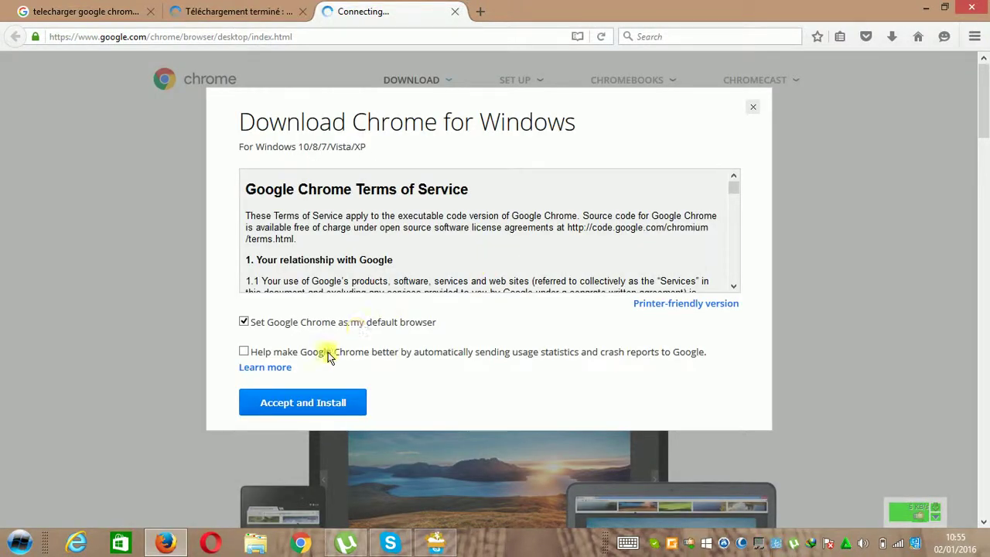
left_click(313, 412)
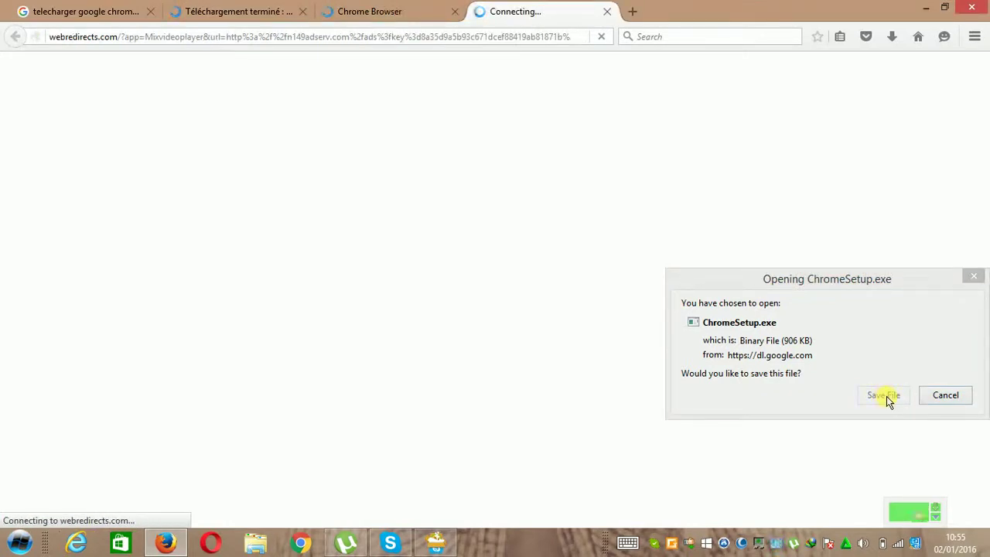
left_click(888, 398)
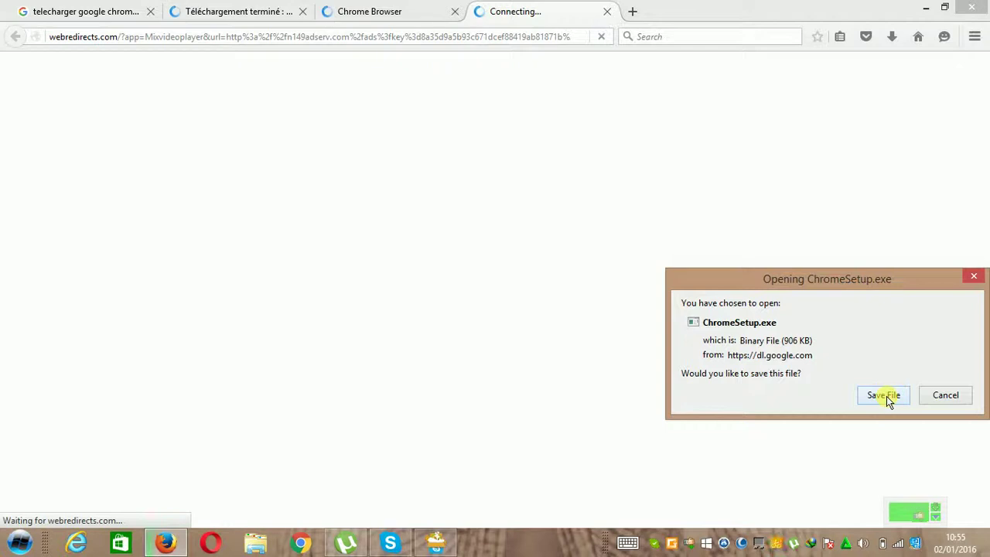
left_click(886, 396)
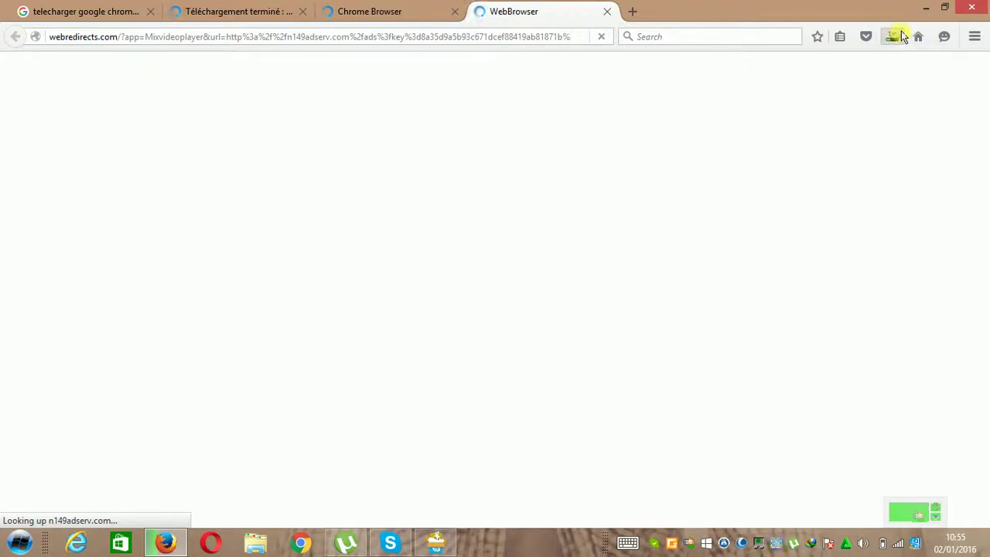
- Launch the downloaded ChromeSetup(2).exe, minimize the browser and allow the installer to run despite the SmartScreen warning
left_click(893, 37)
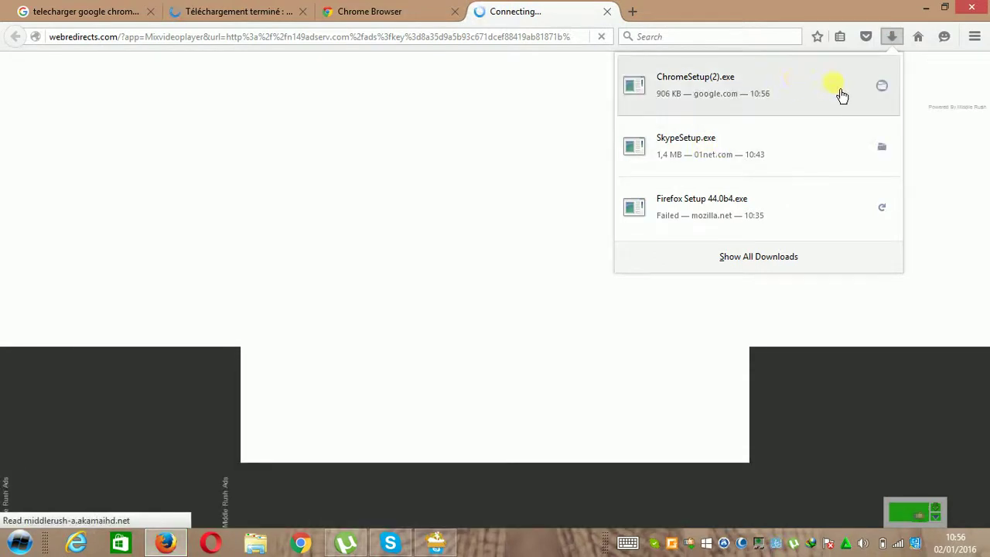
left_click(851, 99)
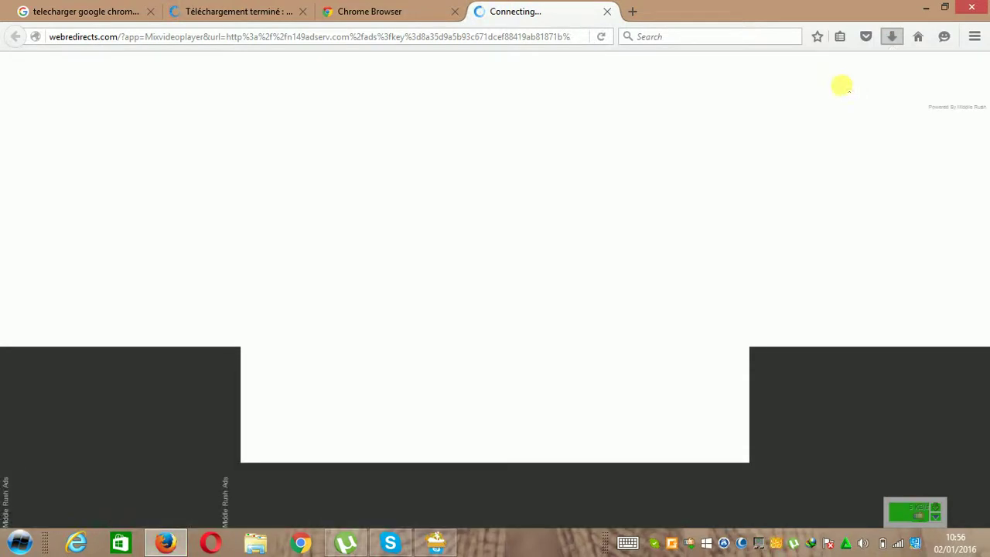
left_click(928, 10)
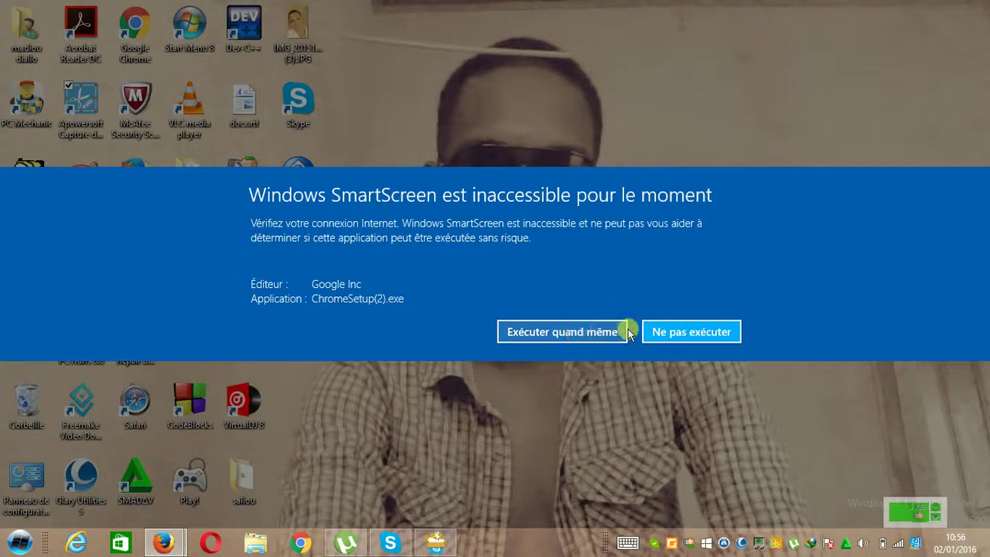
left_click(681, 340)
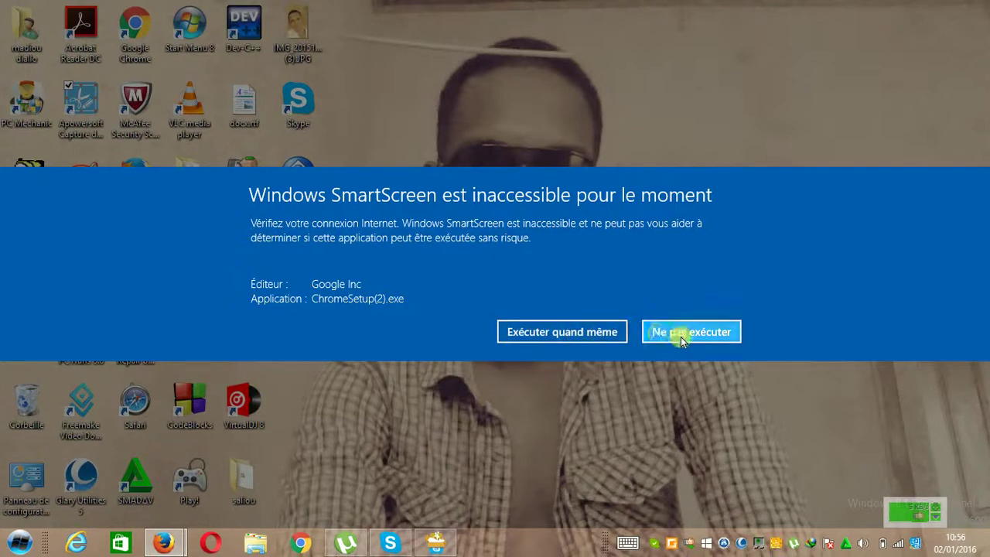
left_click(608, 330)
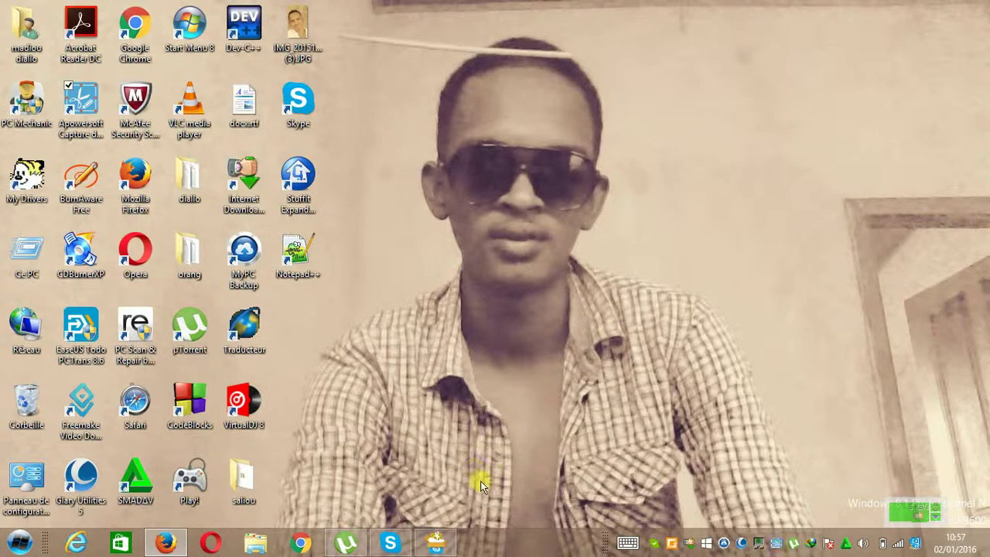
mouse_move(438, 546)
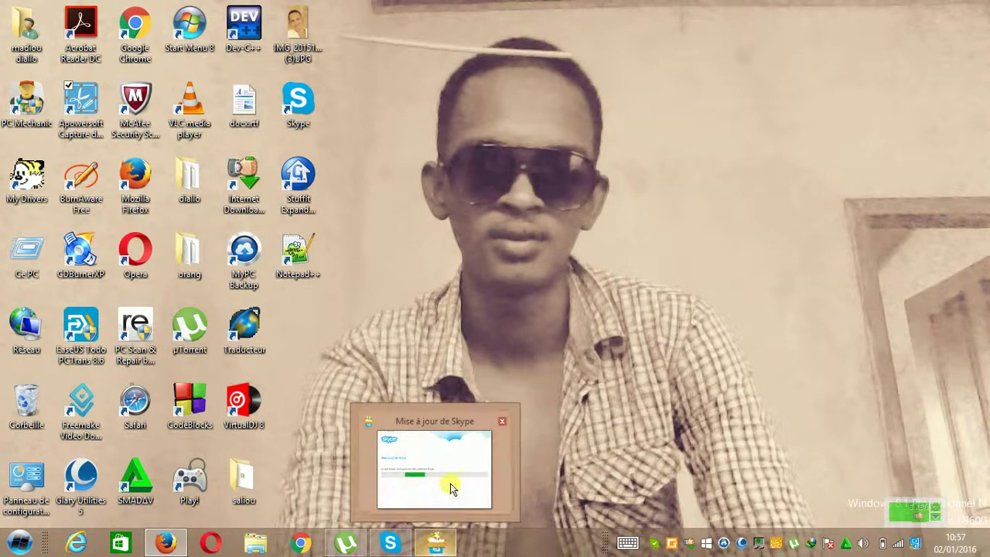
left_click(449, 481)
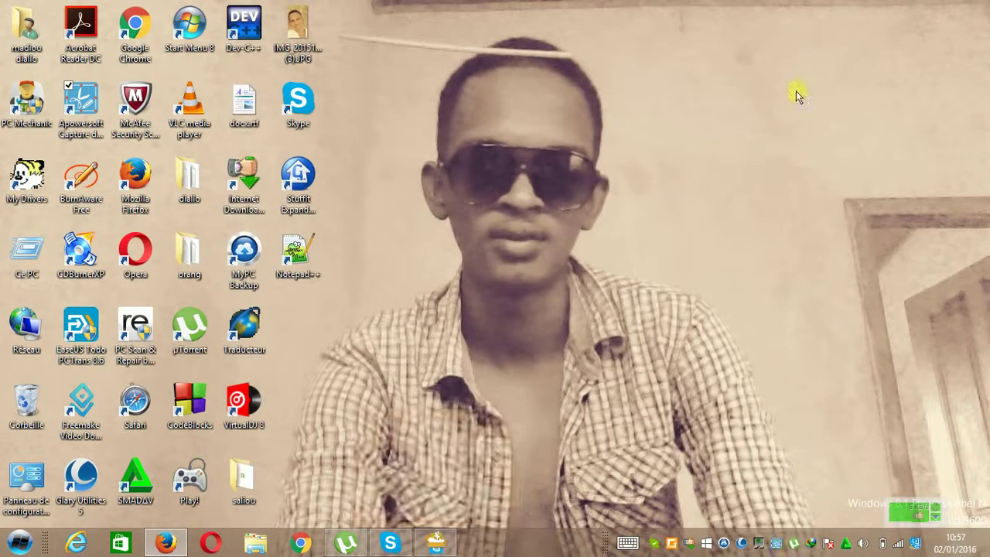